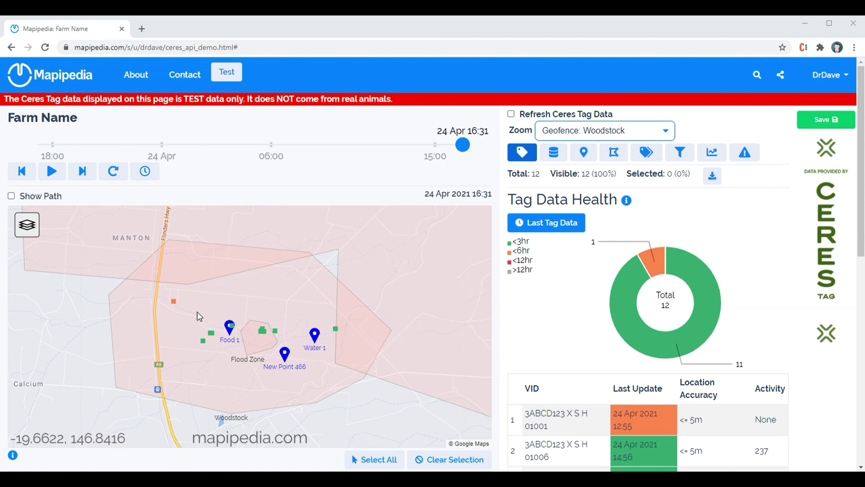
# - Switch the map background to satellite imagery and zoom in
pyautogui.moveTo(337, 329)
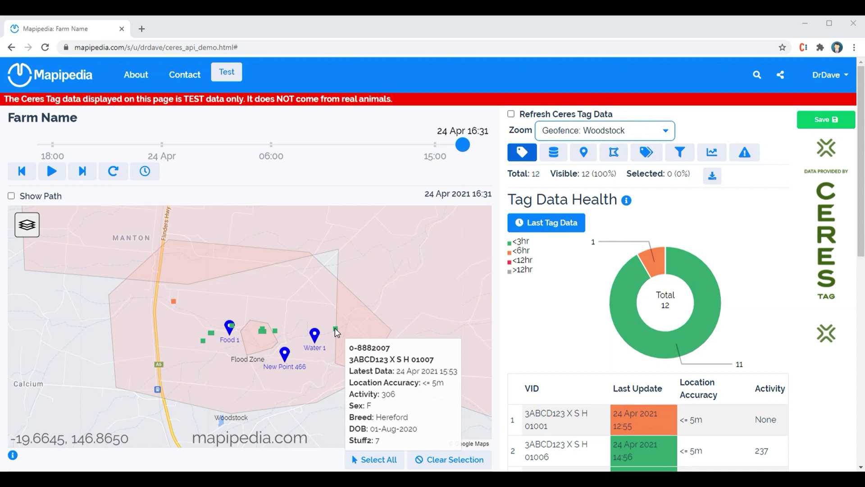
pyautogui.click(32, 223)
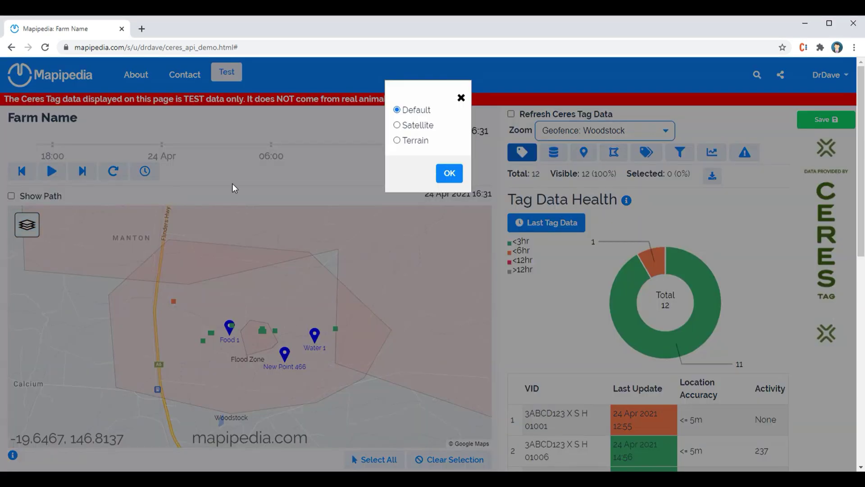
pyautogui.click(404, 126)
pyautogui.click(448, 173)
pyautogui.scroll(3, 257, 339)
pyautogui.scroll(1, 272, 334)
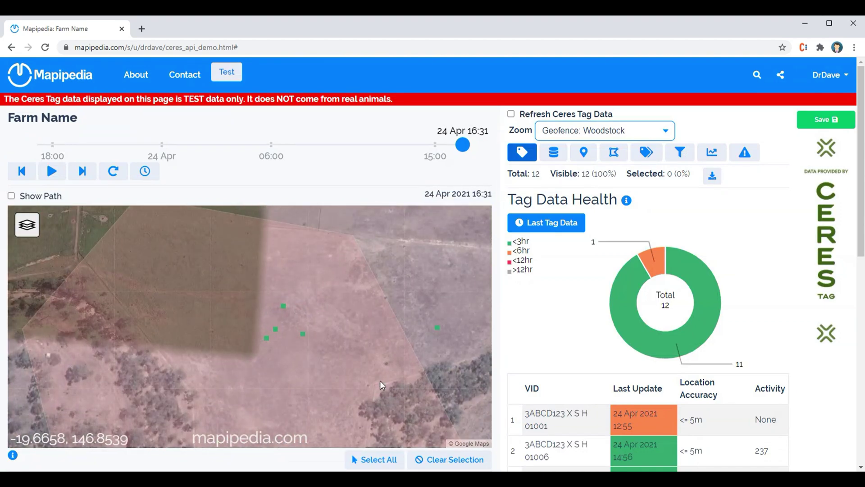
# - Pan and zoom the satellite map toward the Food 1 marker and recentre the farm pins
pyautogui.moveTo(141, 301); pyautogui.dragTo(177, 287)
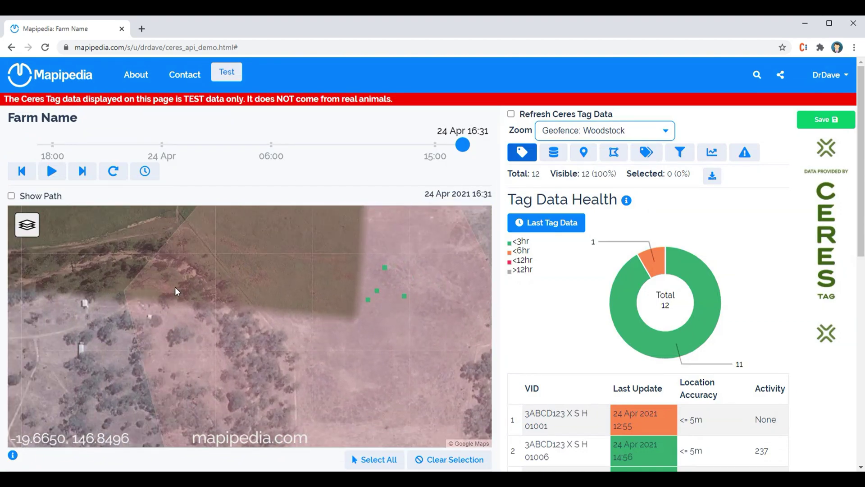
pyautogui.scroll(-1, 174, 286)
pyautogui.scroll(1, 175, 287)
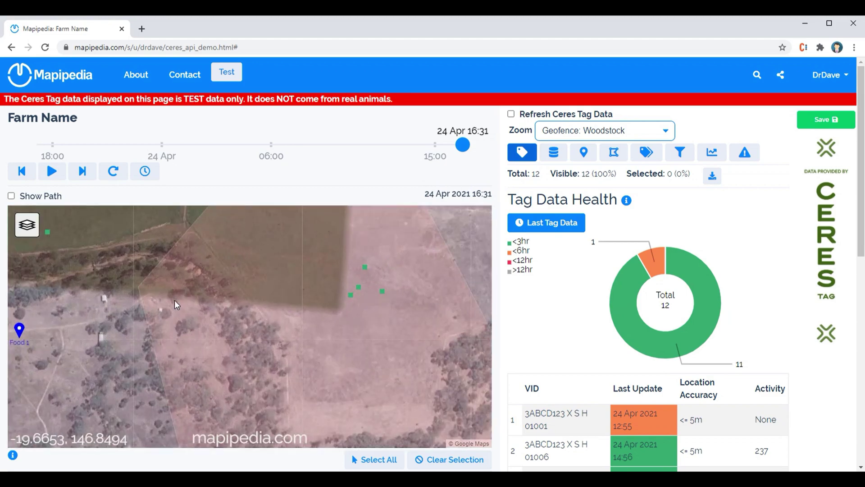
pyautogui.scroll(1, 174, 300)
pyautogui.scroll(-3, 199, 286)
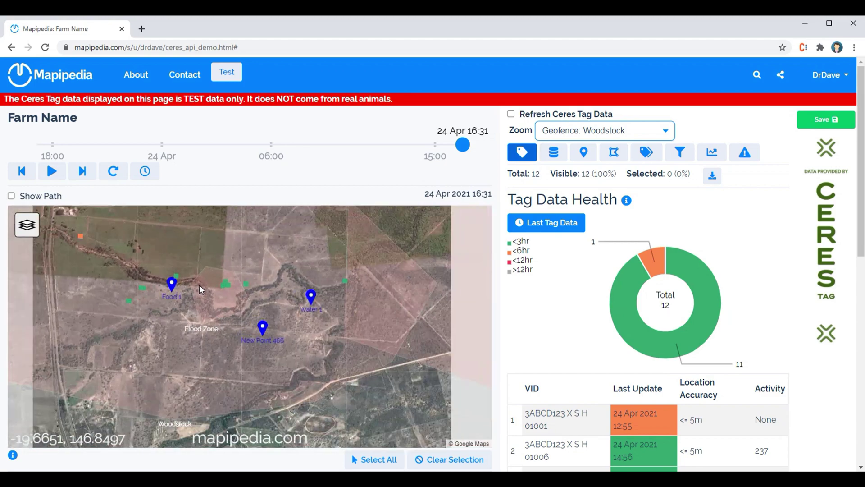
pyautogui.moveTo(223, 259); pyautogui.dragTo(269, 288)
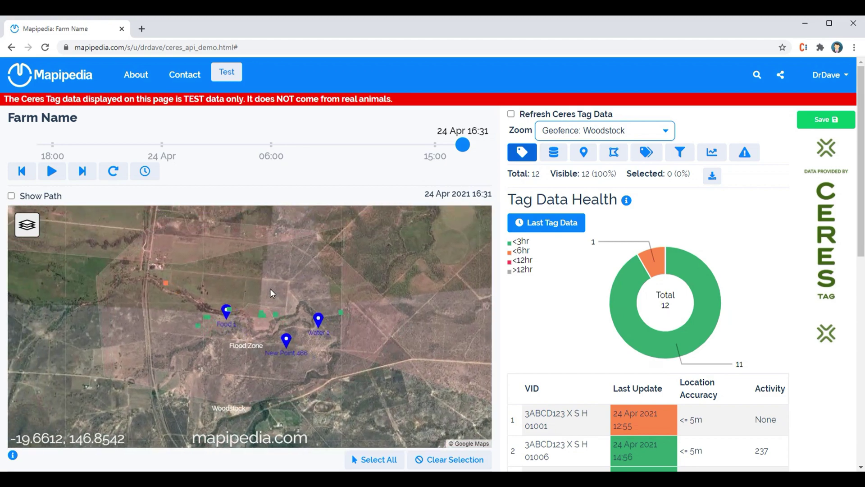
# - Switch the map background back to the default road map
pyautogui.click(28, 224)
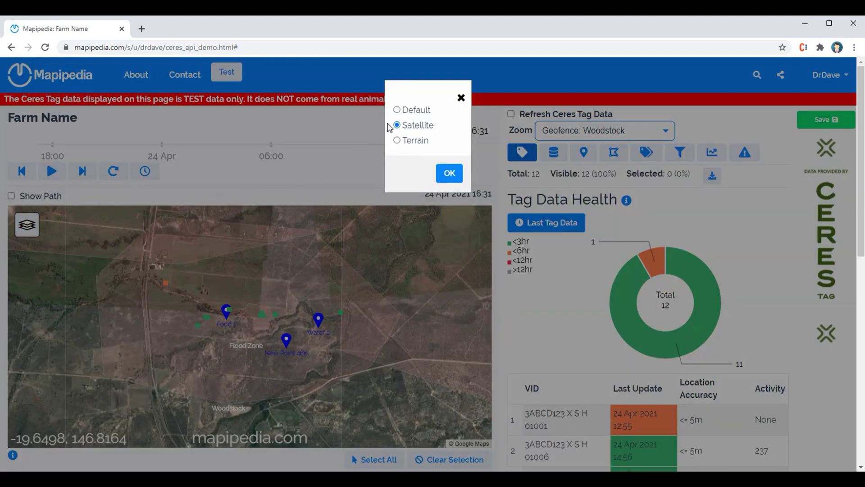
pyautogui.click(411, 111)
pyautogui.click(452, 176)
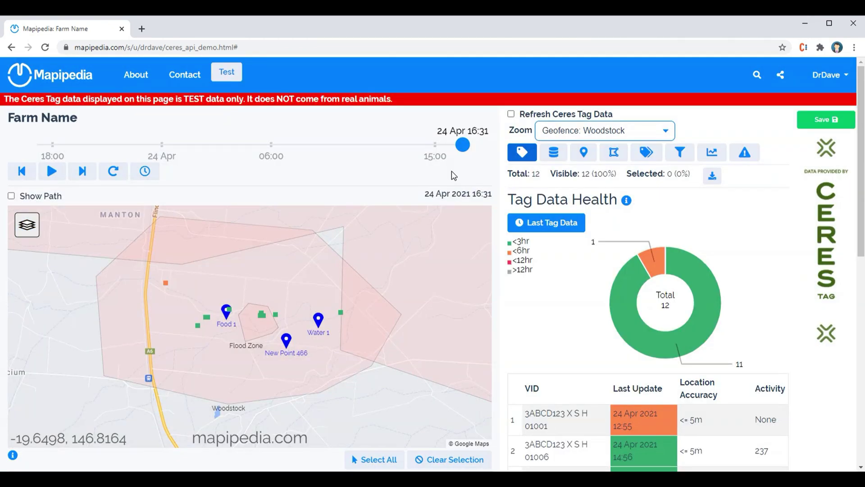
# - Show the movement paths and scrub the timeline back to 23 Apr 19:29
pyautogui.click(11, 195)
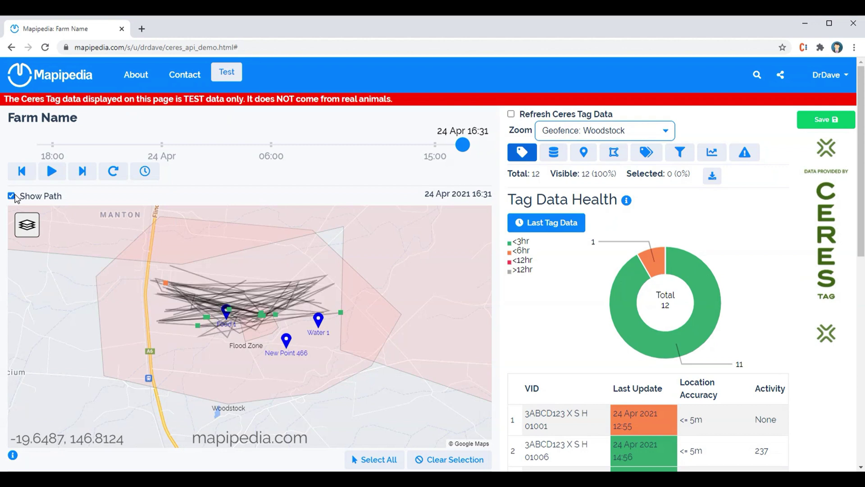
pyautogui.moveTo(463, 145); pyautogui.dragTo(135, 147)
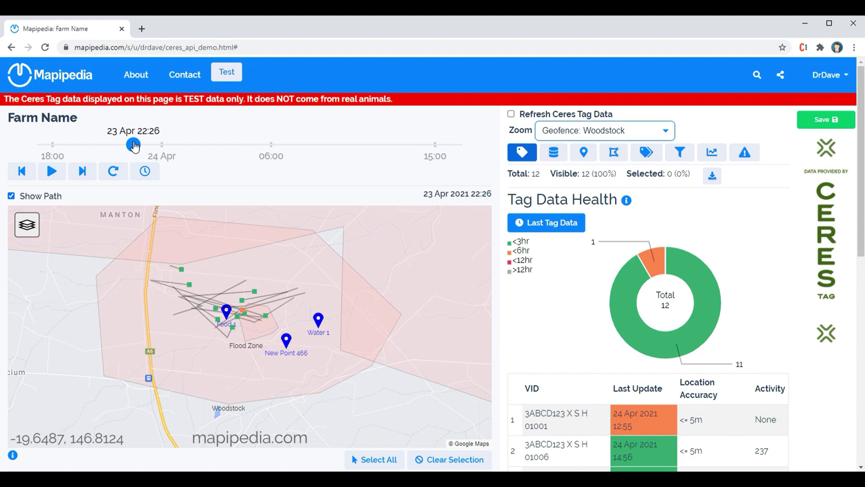
pyautogui.moveTo(134, 146); pyautogui.dragTo(89, 152)
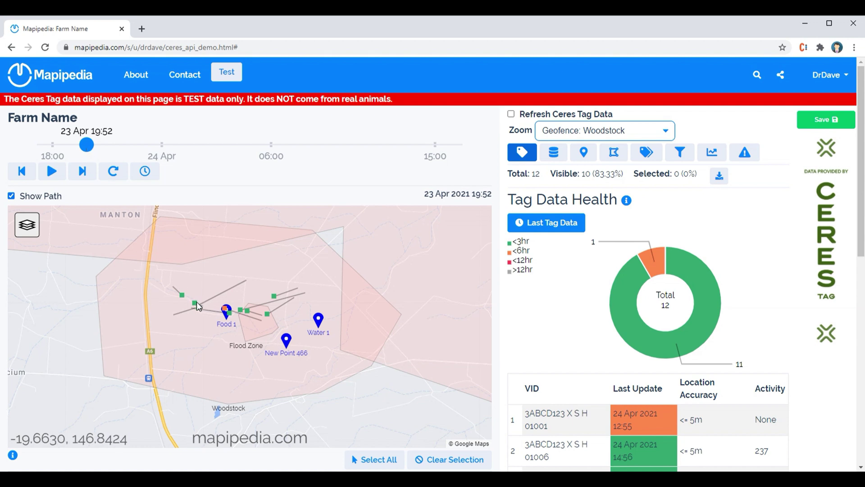
pyautogui.moveTo(81, 143)
pyautogui.mouseDown()
pyautogui.moveTo(96, 144)
pyautogui.moveTo(79, 145)
pyautogui.mouseUp()
# - Hide the path lines, then play the animation with its total duration set to 2 seconds
pyautogui.click(12, 196)
pyautogui.click(51, 171)
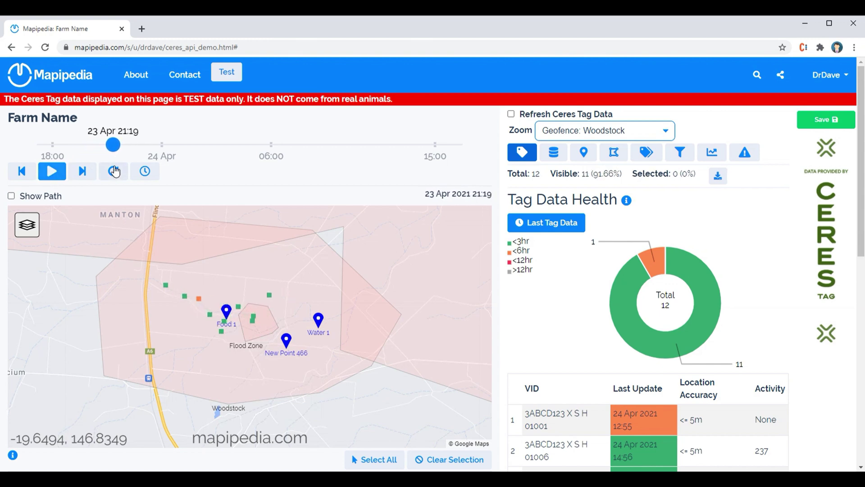
pyautogui.click(144, 172)
pyautogui.doubleClick(343, 131)
pyautogui.write('2')
pyautogui.click(618, 172)
pyautogui.click(52, 171)
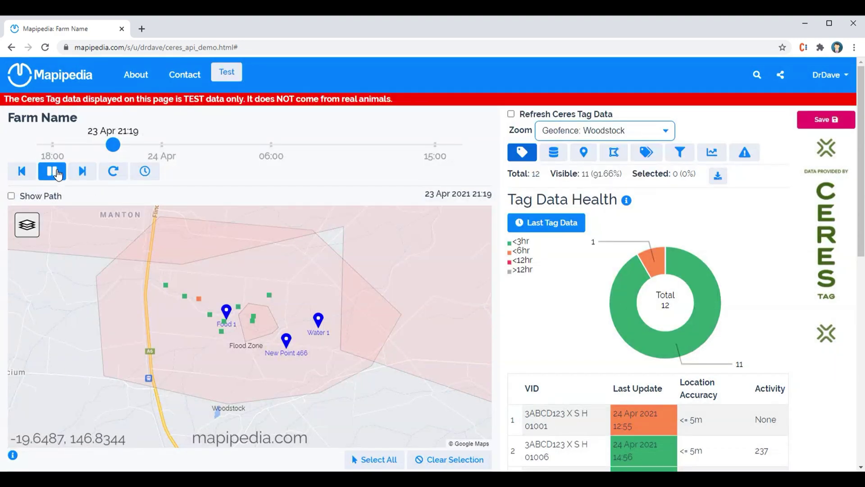
# - Change the animation's total duration to 20 seconds
pyautogui.click(135, 176)
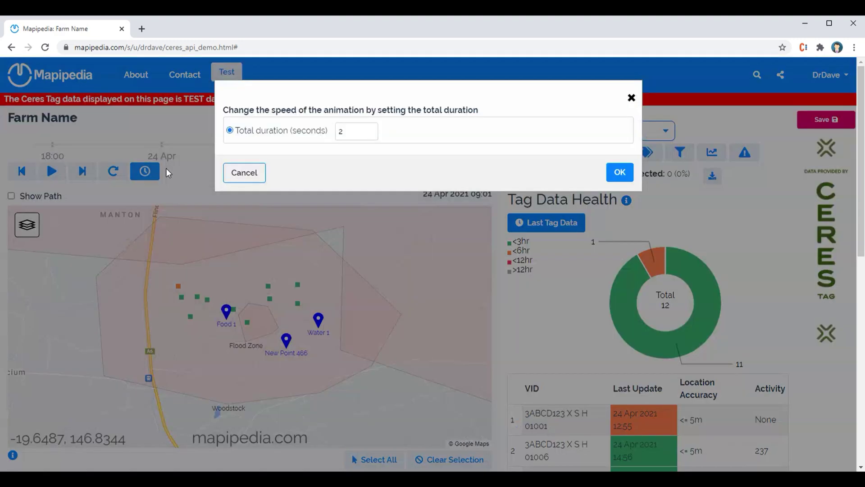
pyautogui.click(347, 140)
pyautogui.write('0')
pyautogui.click(620, 172)
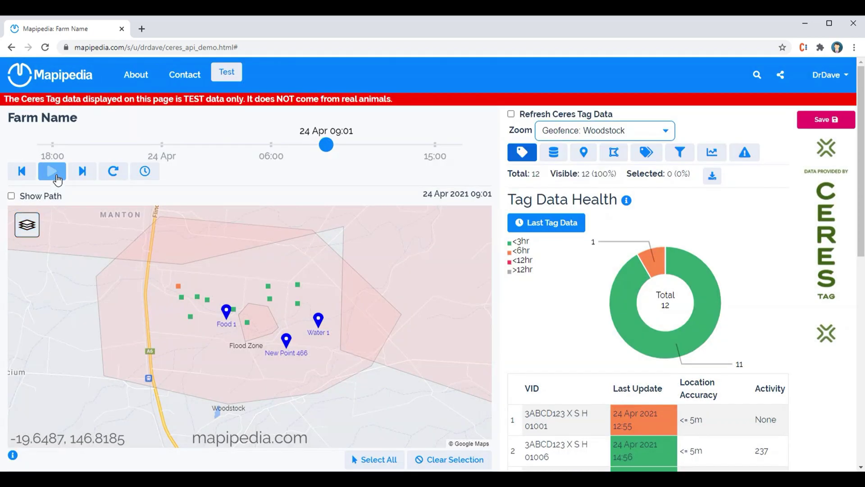
# - Play to 24 Apr 10:18, then select all tags and clear the selection back to 0
pyautogui.click(54, 173)
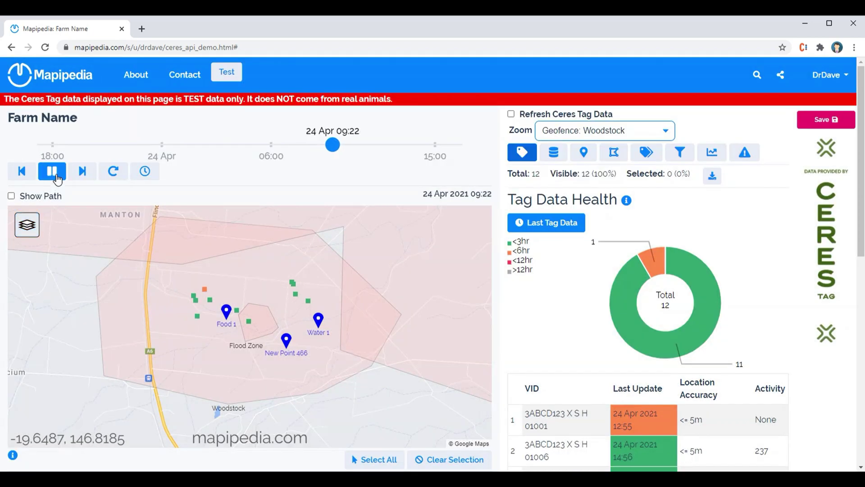
pyautogui.click(377, 461)
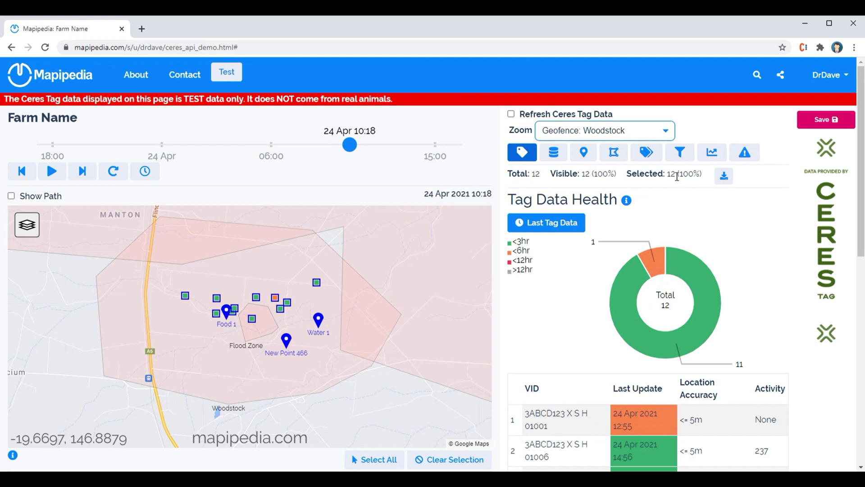
pyautogui.moveTo(677, 176); pyautogui.dragTo(671, 176)
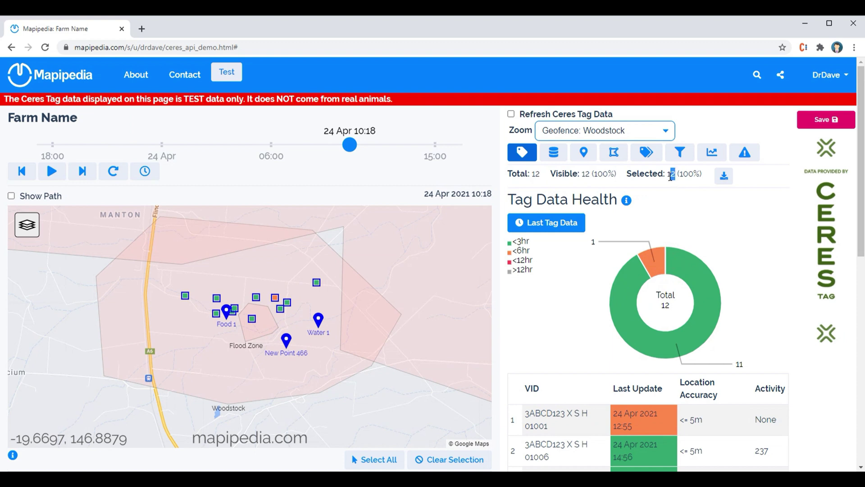
pyautogui.click(449, 460)
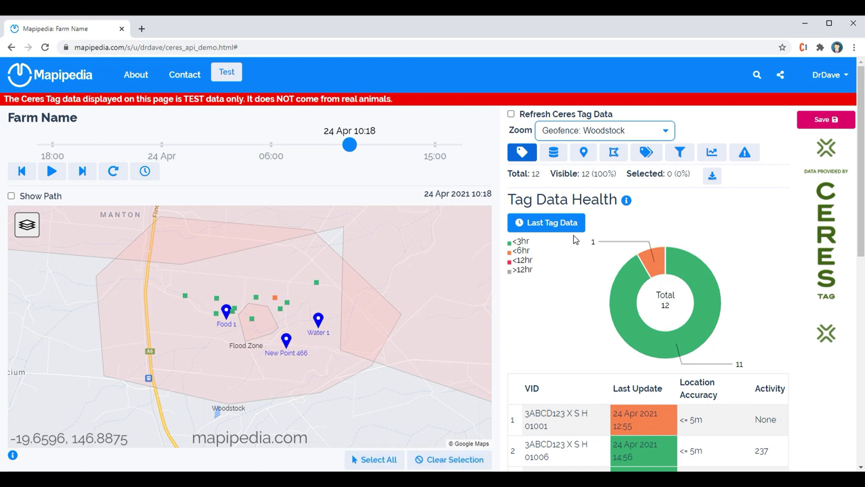
pyautogui.doubleClick(667, 174)
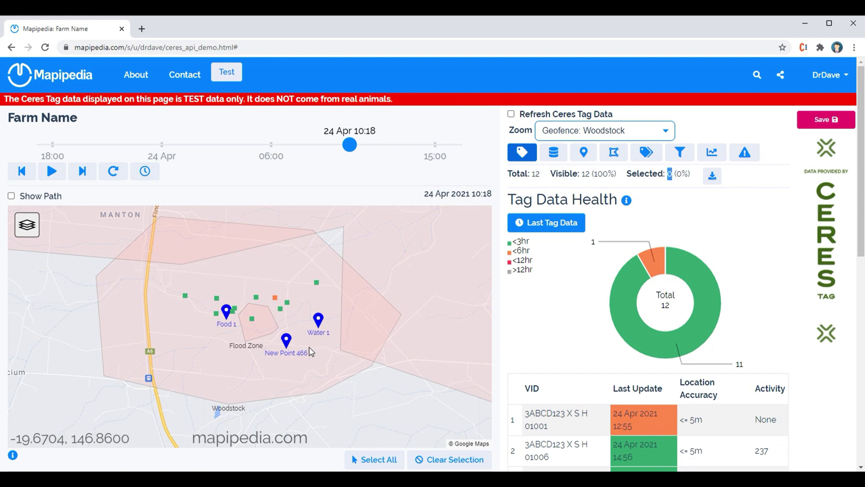
# - Select two tags on the map, then deselect them both
pyautogui.click(287, 302)
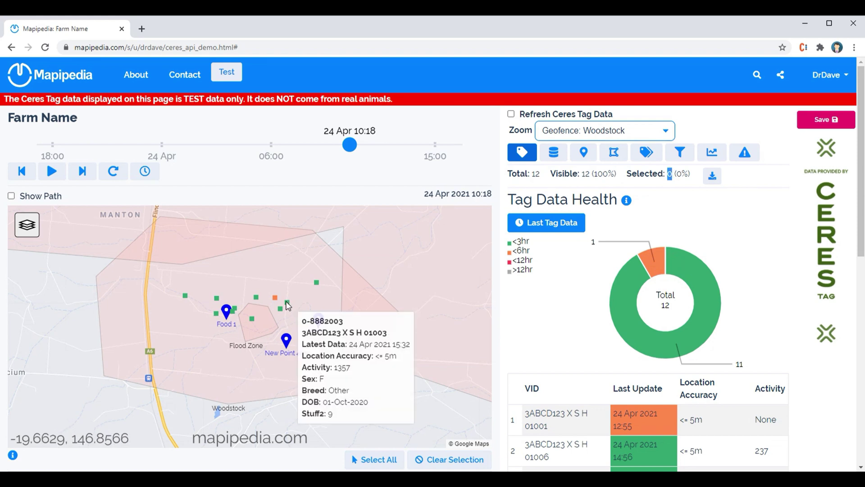
pyautogui.click(316, 282)
pyautogui.click(317, 283)
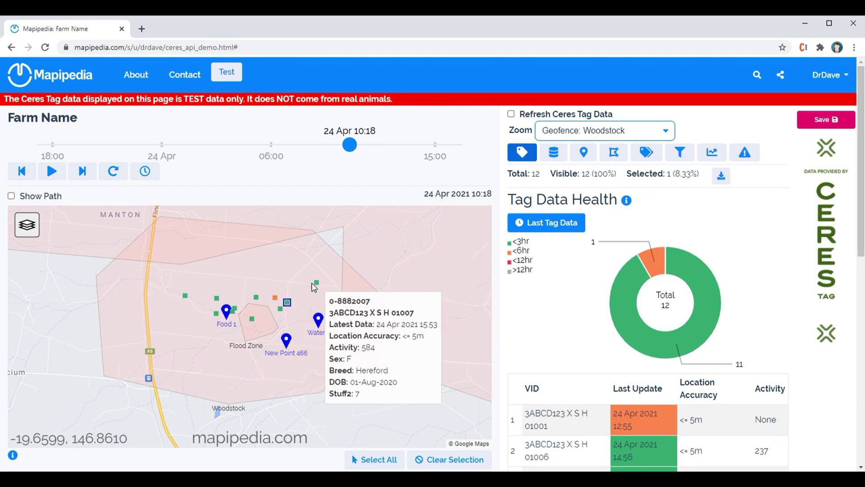
pyautogui.click(287, 303)
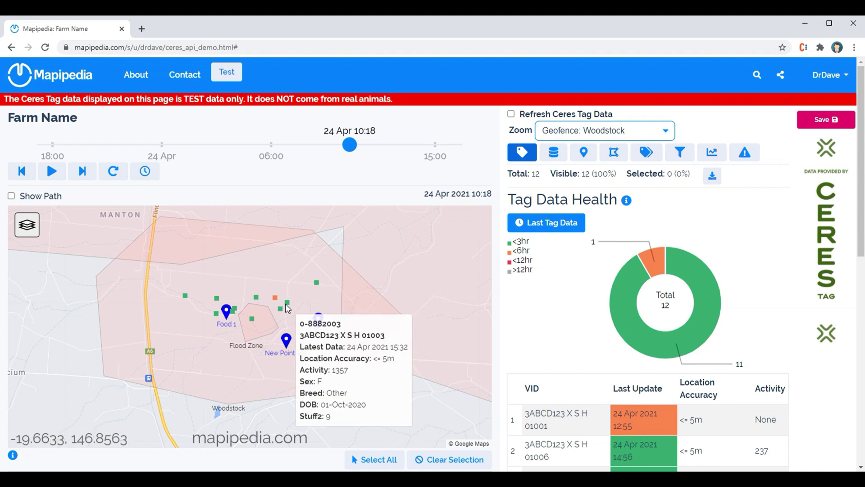
# - Switch on automatic Refresh Ceres Tag Data
pyautogui.click(512, 115)
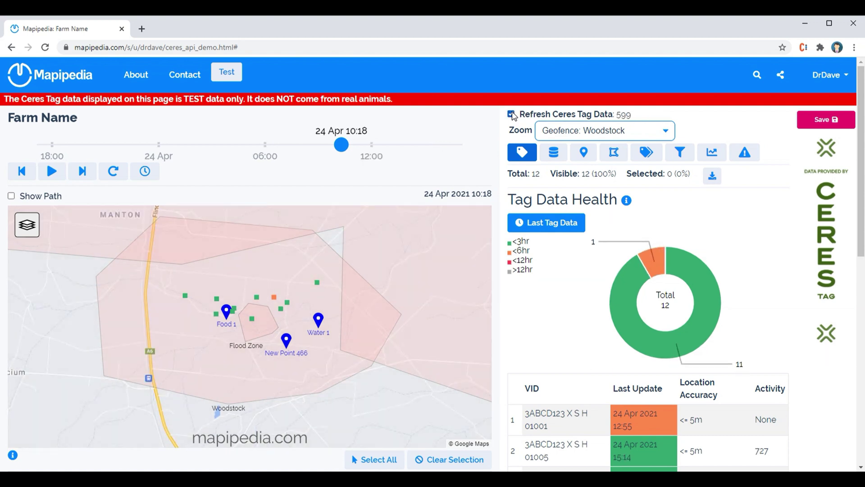
pyautogui.click(511, 114)
pyautogui.click(511, 114)
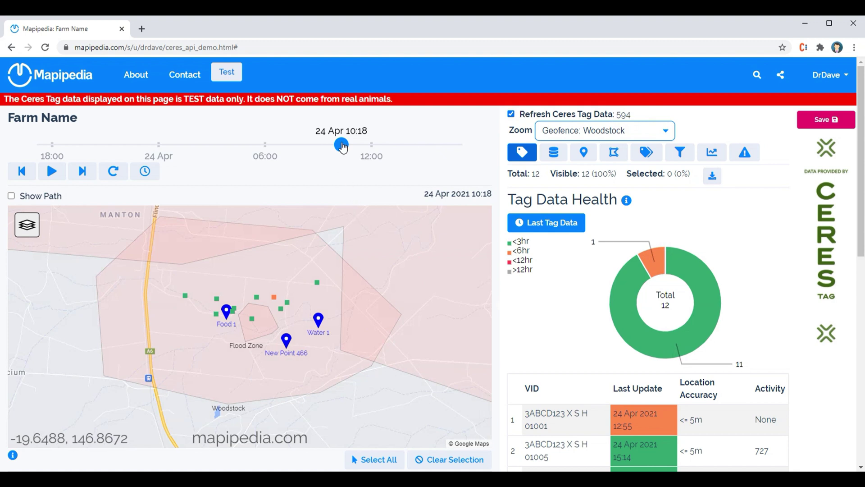
# - Drag the timeline back to early morning, then forward to the latest reading at 24 Apr 17:08
pyautogui.moveTo(341, 146); pyautogui.dragTo(266, 154)
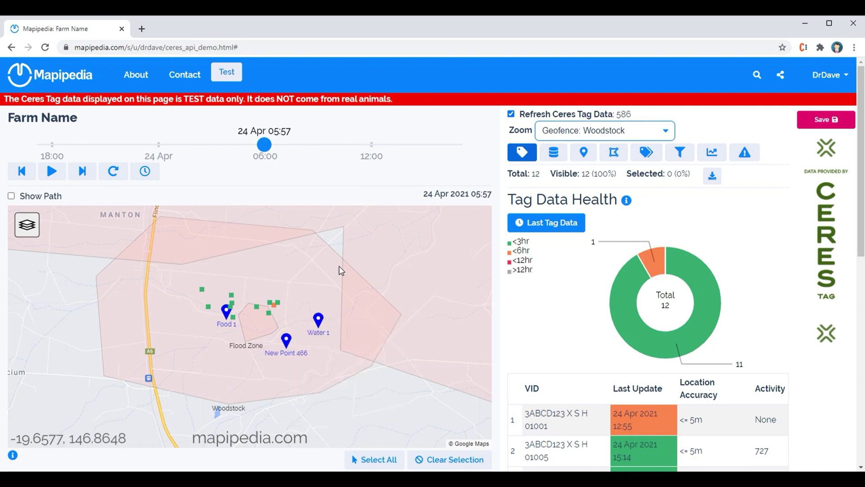
pyautogui.moveTo(266, 157); pyautogui.dragTo(480, 128)
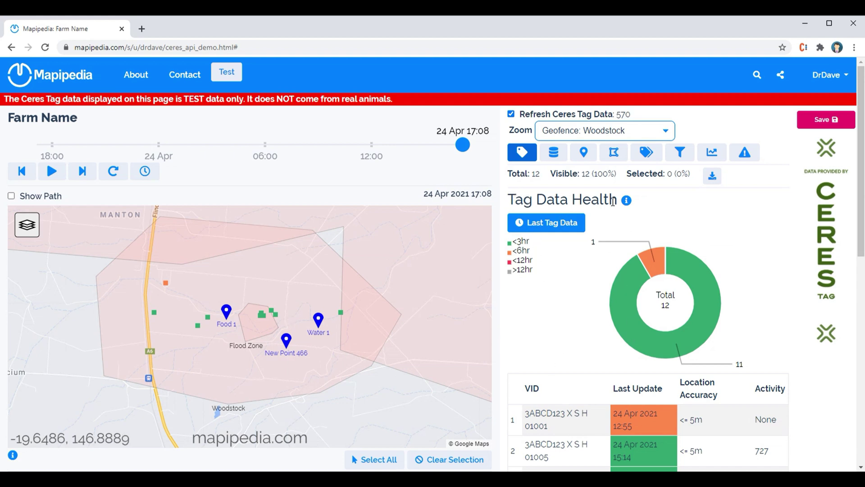
# - Move from Master Data back to Tag Data Health, and view then close its help text
pyautogui.click(563, 154)
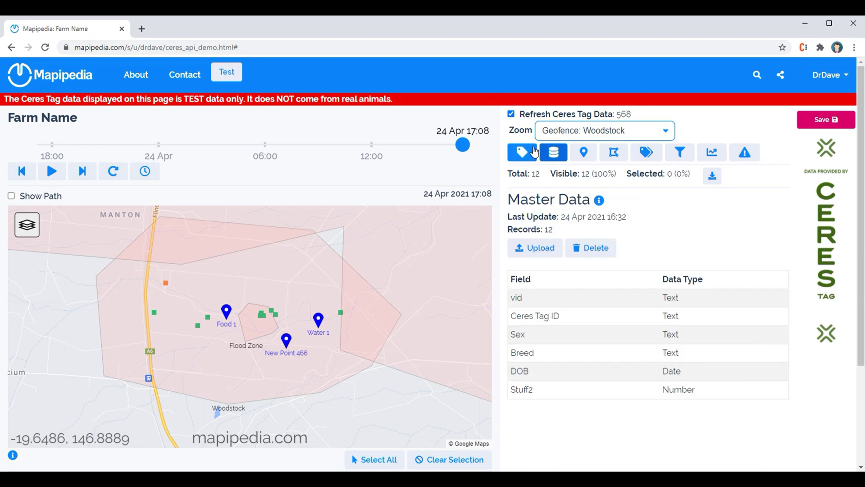
pyautogui.click(528, 155)
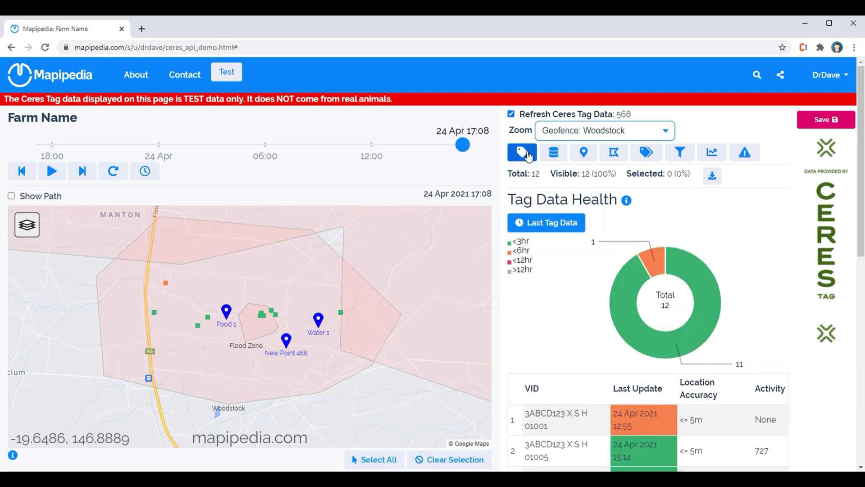
pyautogui.click(627, 201)
pyautogui.click(627, 201)
# - Scroll the Tag Data Health chart and clear an accidental legend text selection
pyautogui.scroll(-2, 511, 327)
pyautogui.scroll(2, 510, 327)
pyautogui.moveTo(623, 287)
pyautogui.moveTo(535, 252); pyautogui.dragTo(518, 250)
pyautogui.click(553, 305)
pyautogui.moveTo(630, 265)
pyautogui.moveTo(677, 259)
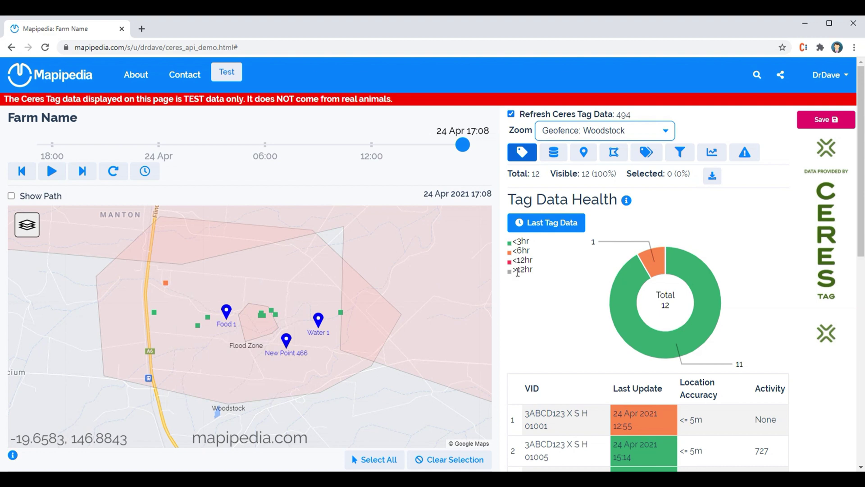
pyautogui.moveTo(165, 284)
pyautogui.moveTo(462, 145); pyautogui.dragTo(495, 141)
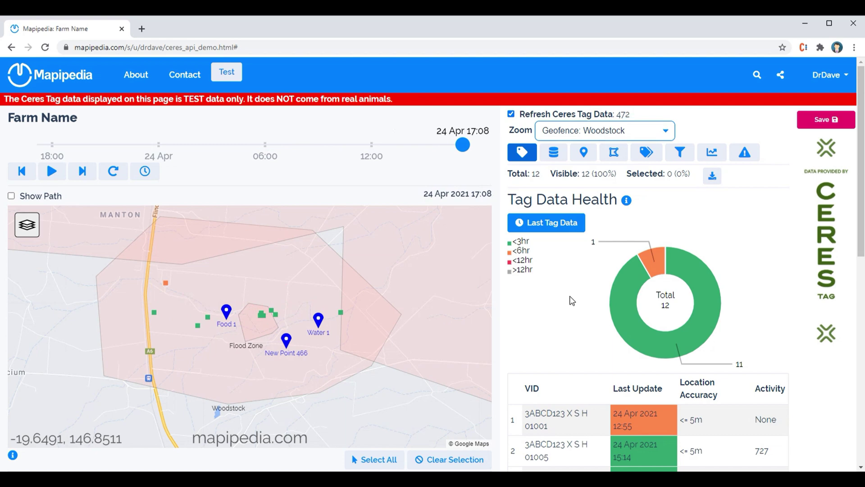
pyautogui.scroll(-5, 572, 327)
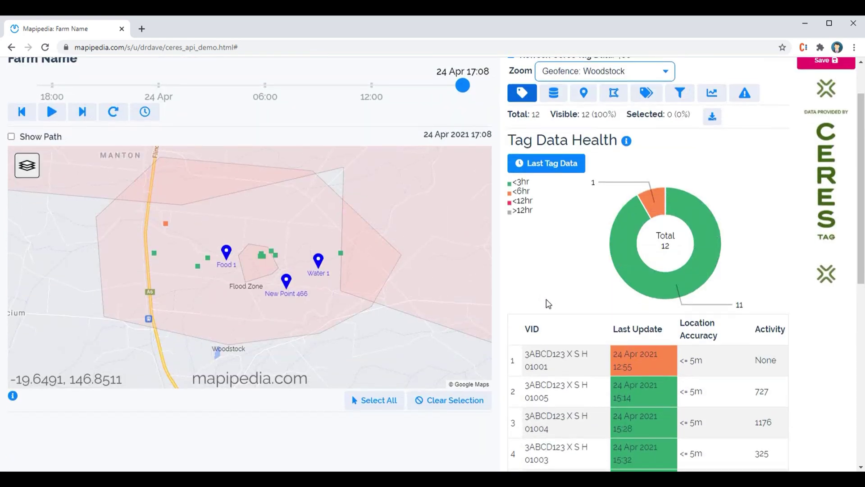
pyautogui.scroll(1, 547, 305)
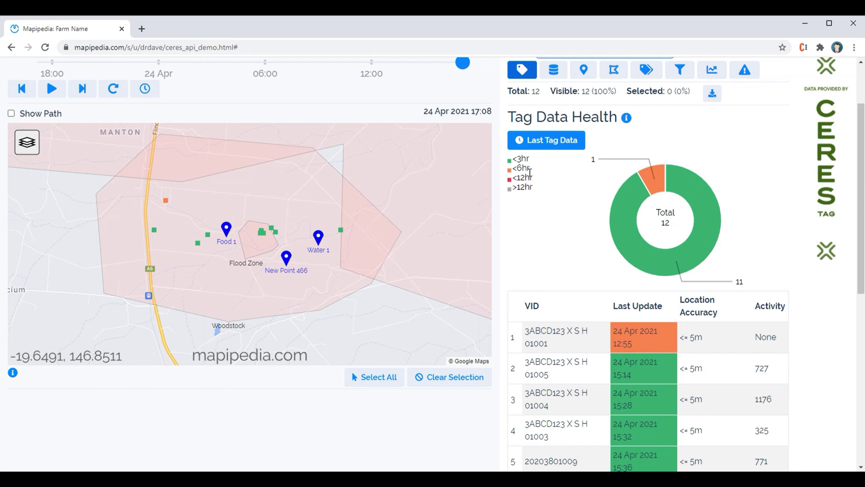
pyautogui.scroll(-8, 581, 310)
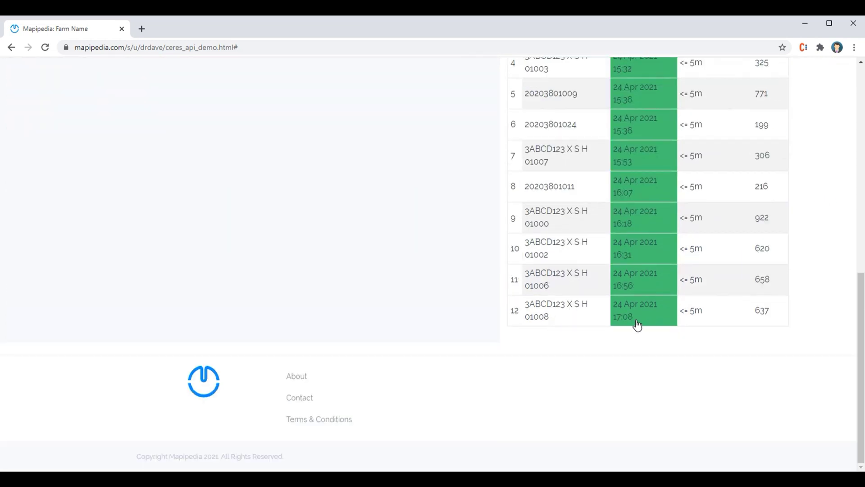
pyautogui.scroll(8, 557, 251)
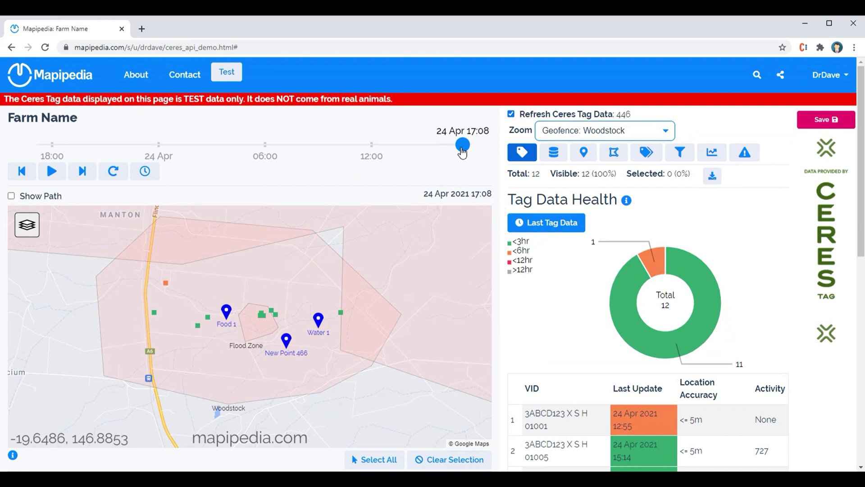
pyautogui.moveTo(463, 146)
pyautogui.mouseDown()
pyautogui.moveTo(316, 141)
pyautogui.moveTo(462, 145)
pyautogui.mouseUp()
pyautogui.click(665, 131)
pyautogui.click(617, 156)
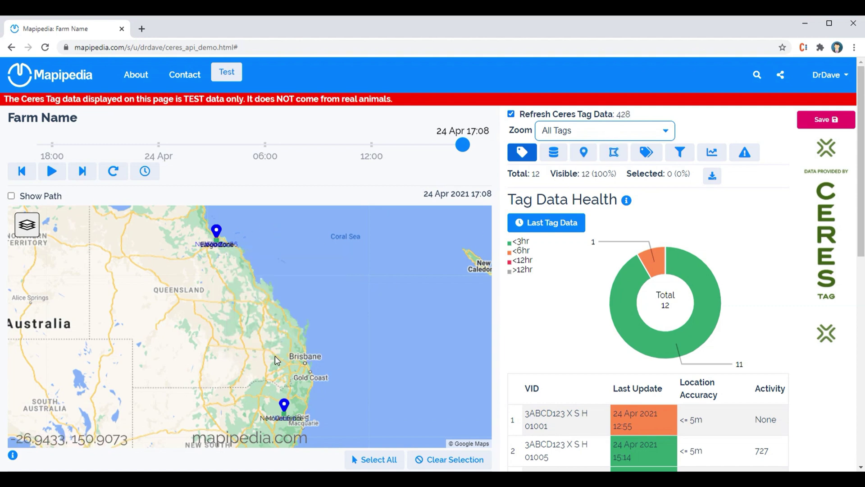
pyautogui.click(592, 136)
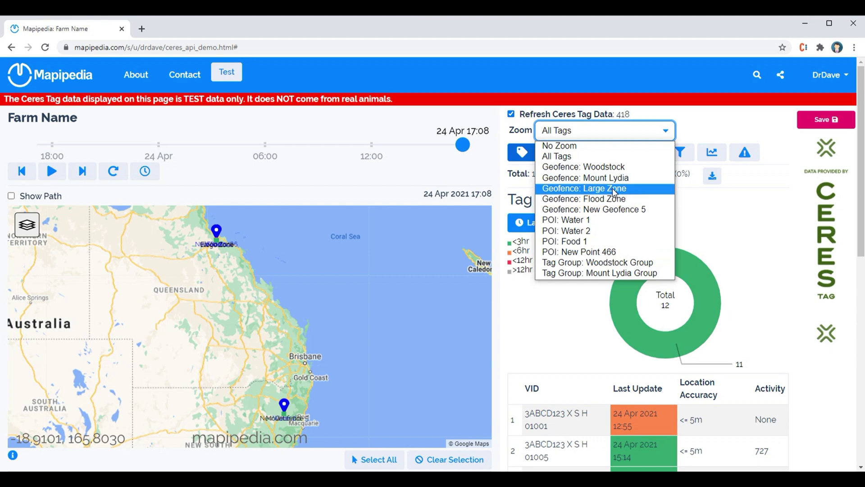
pyautogui.click(604, 166)
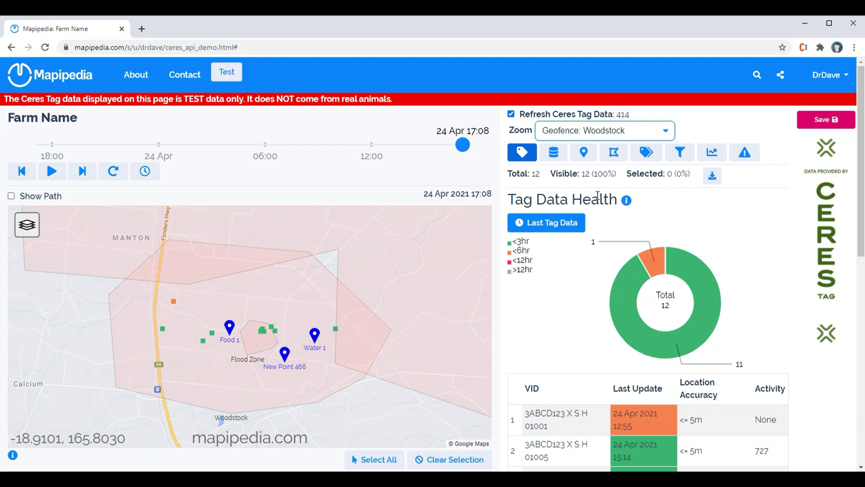
# - Cancel the download options, then select the four-tag cluster in the central geofence
pyautogui.click(712, 178)
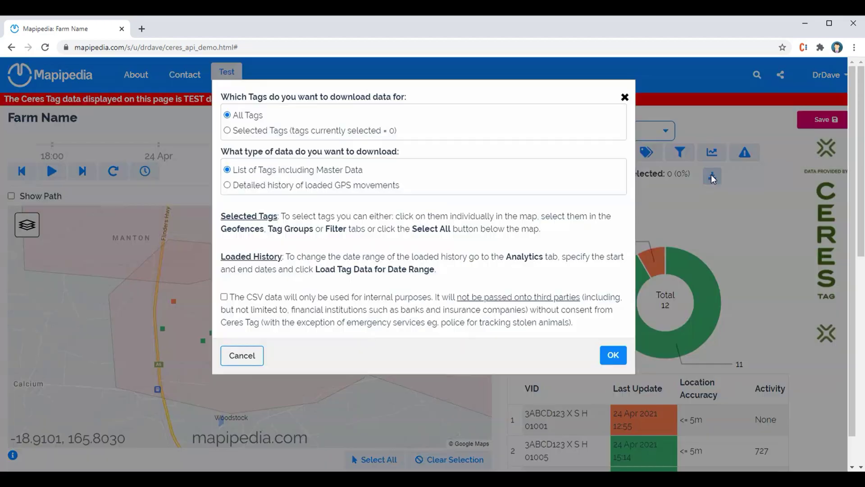
pyautogui.click(239, 356)
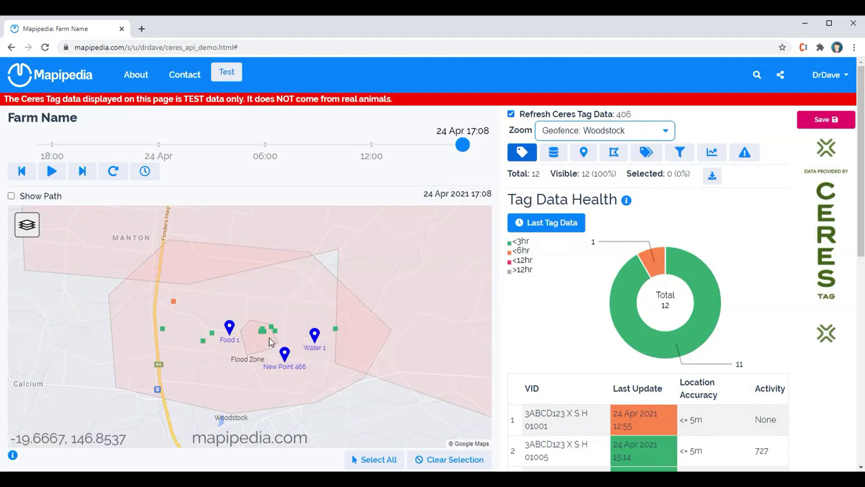
pyautogui.click(269, 332)
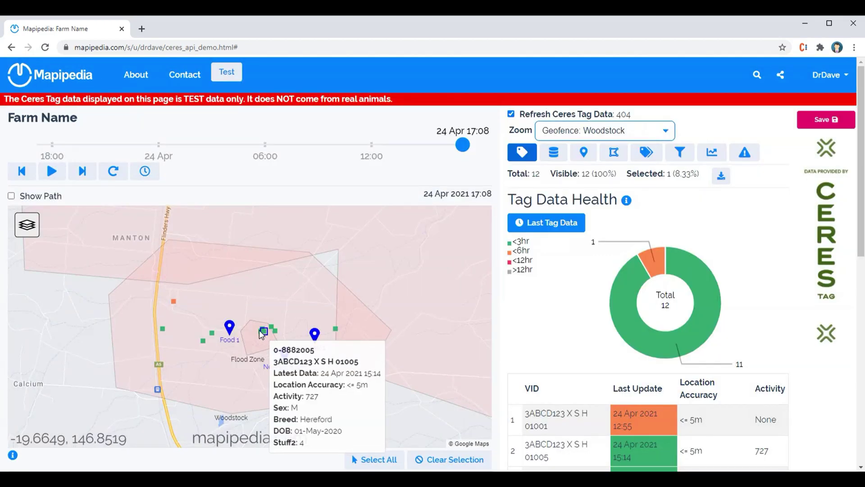
pyautogui.click(263, 331)
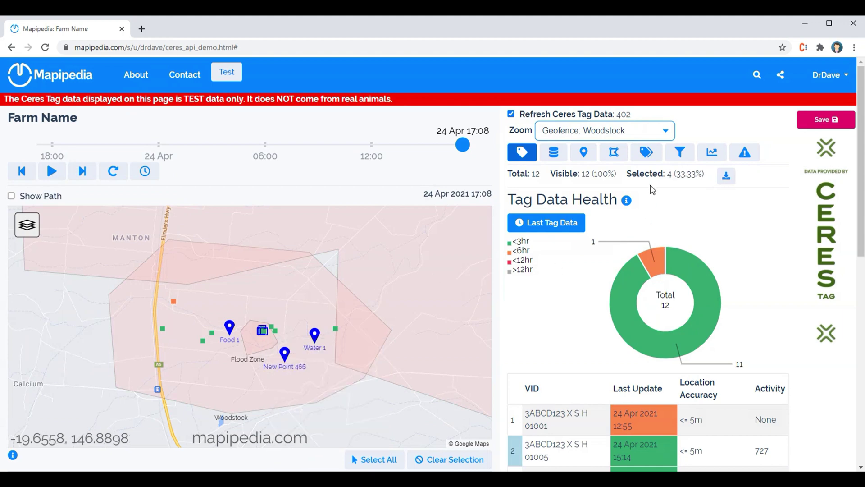
# - Download the Selected Tags list as CSV, accepting the internal-use-only condition
pyautogui.click(725, 177)
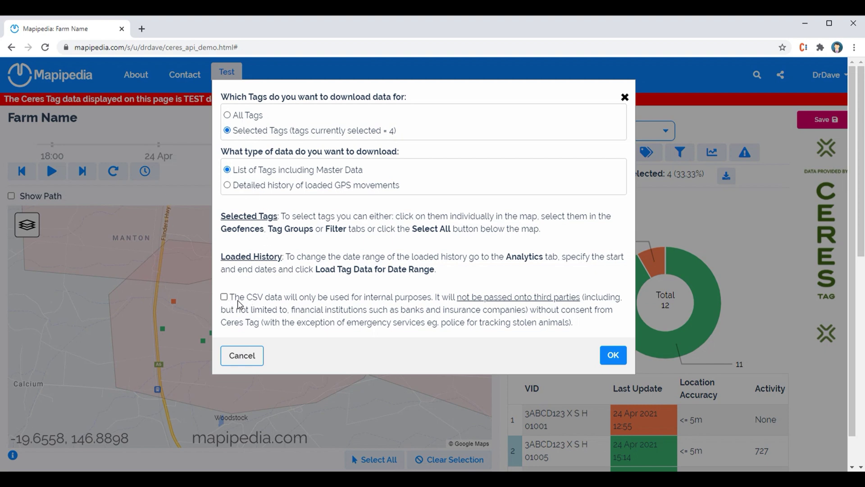
pyautogui.click(224, 298)
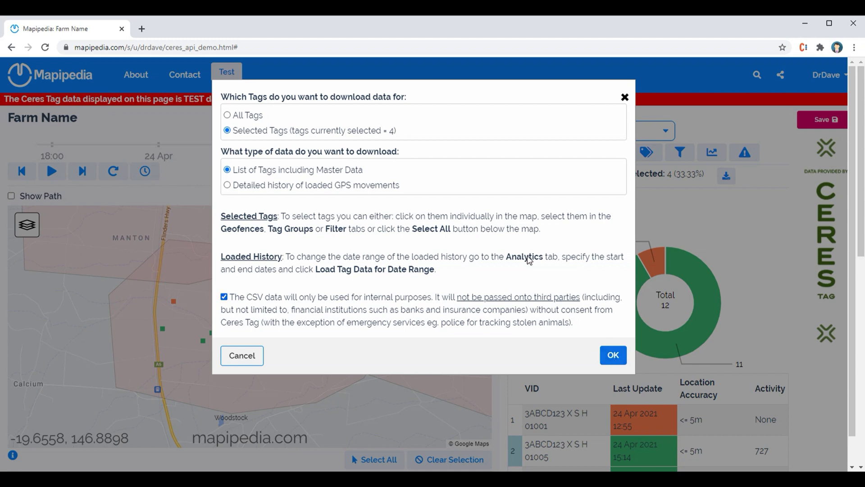
pyautogui.click(623, 358)
# - Open ceres_tags_summary (18).csv in Excel, autofit columns B, A and F, then close it
pyautogui.click(64, 459)
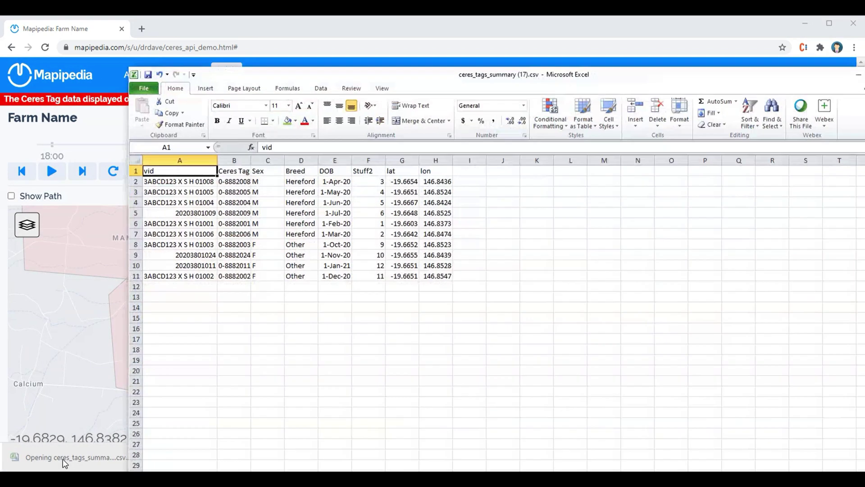
pyautogui.click(154, 184)
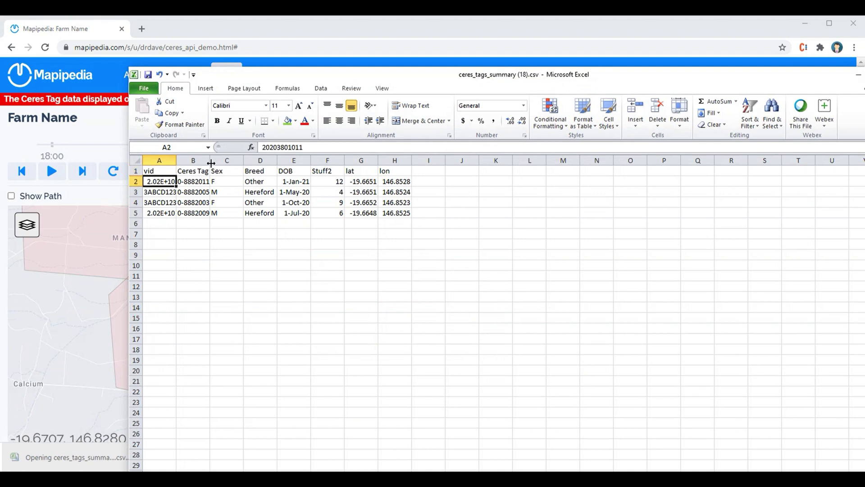
pyautogui.doubleClick(210, 160)
pyautogui.doubleClick(176, 160)
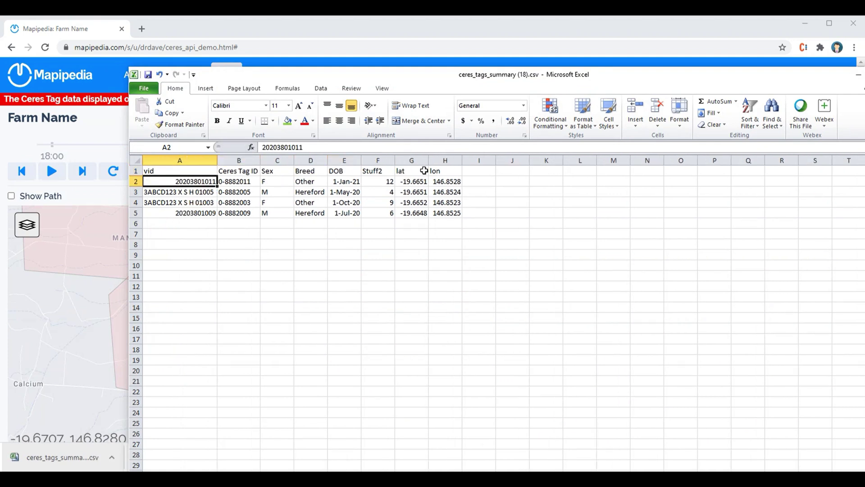
pyautogui.doubleClick(395, 160)
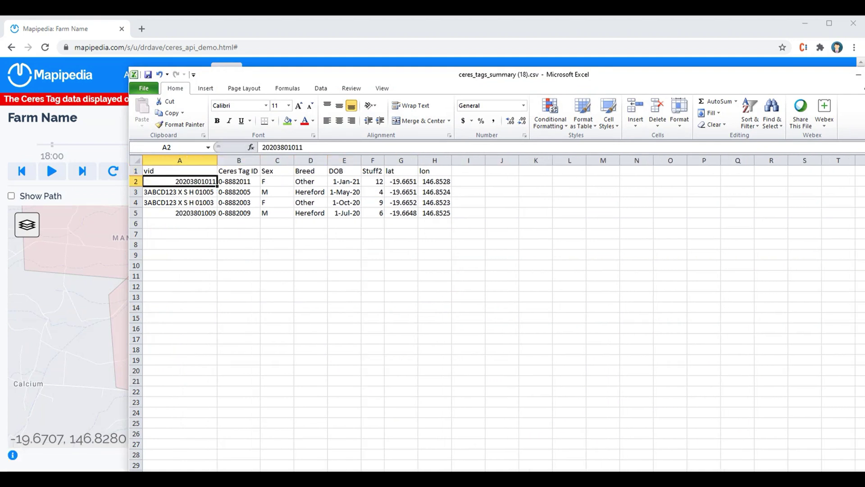
pyautogui.click(858, 75)
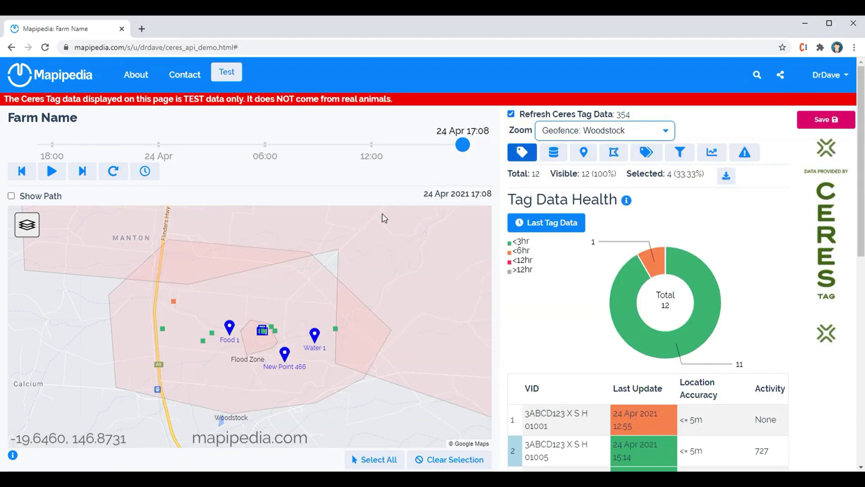